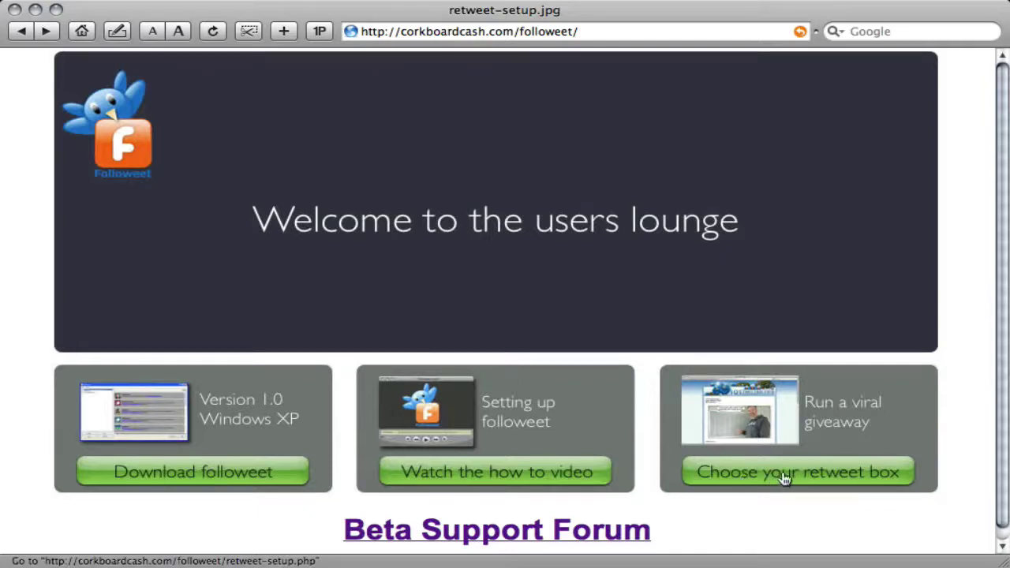
# - Open the 'Choose your retweet box' setup form from the users lounge page
pyautogui.click(785, 479)
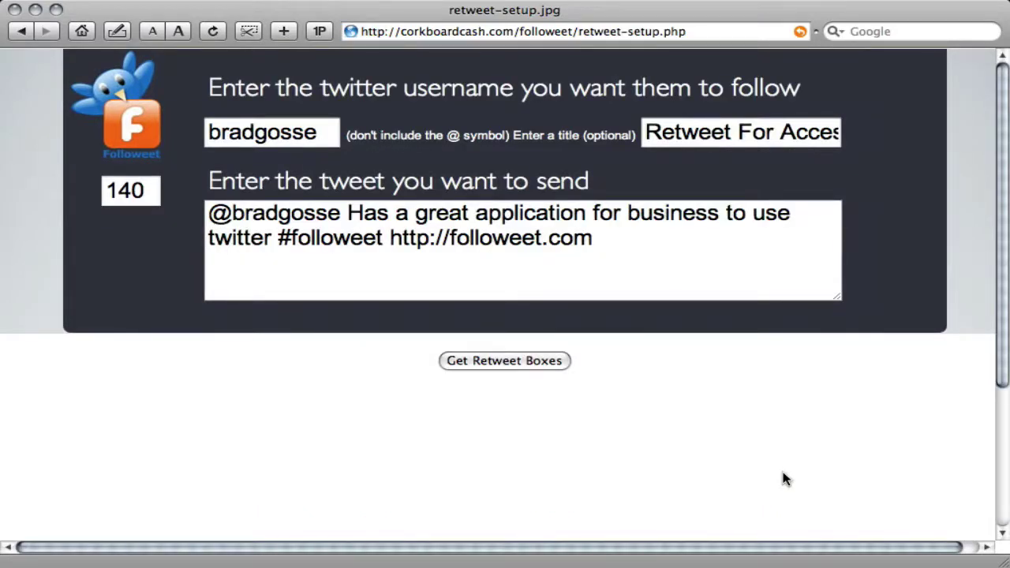
# - Replace 'For Access' in the optional title with 'To Download', giving 'Retweet To Download'
pyautogui.click(254, 132)
pyautogui.doubleClick(253, 132)
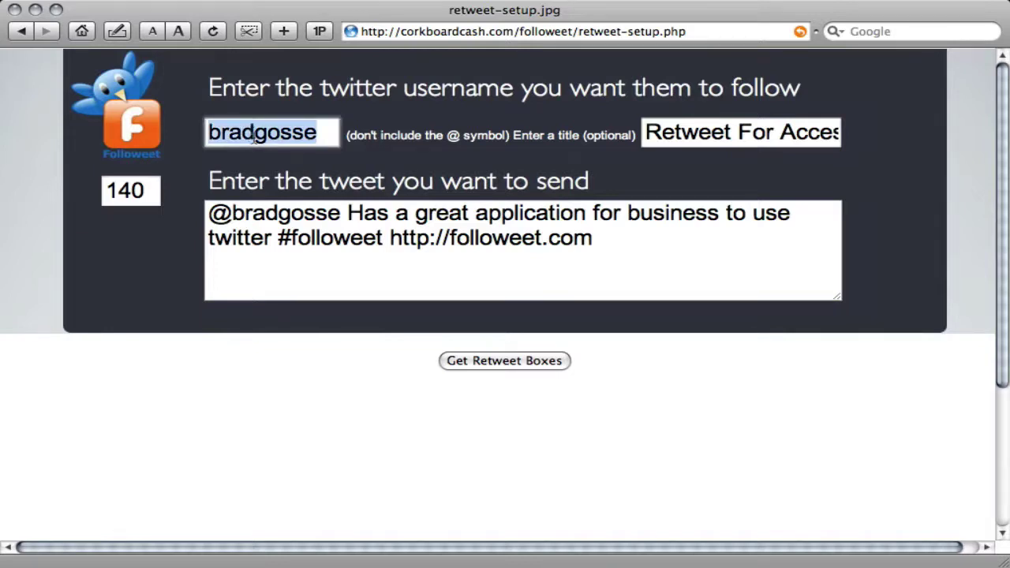
pyautogui.doubleClick(762, 133)
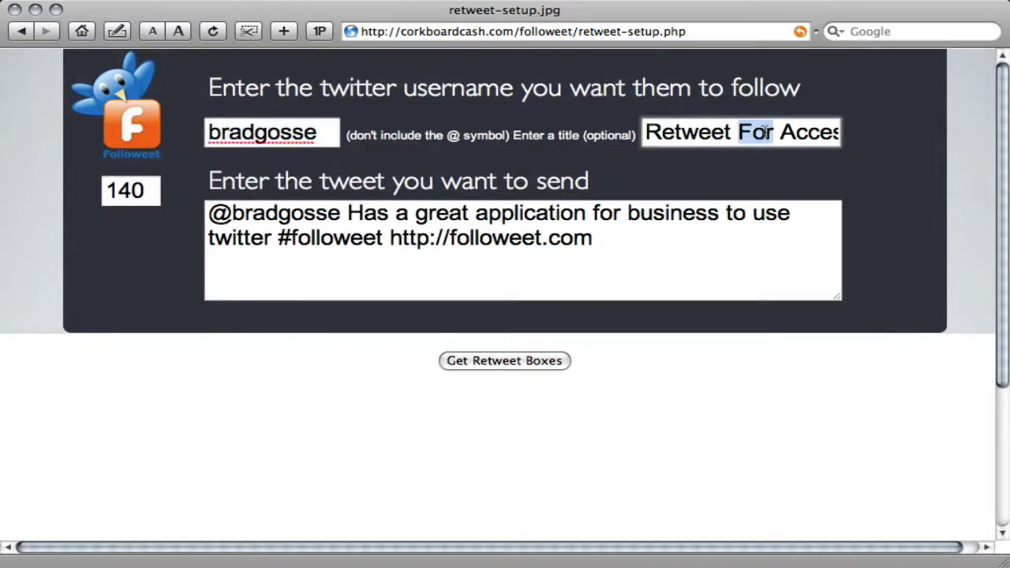
pyautogui.doubleClick(809, 131)
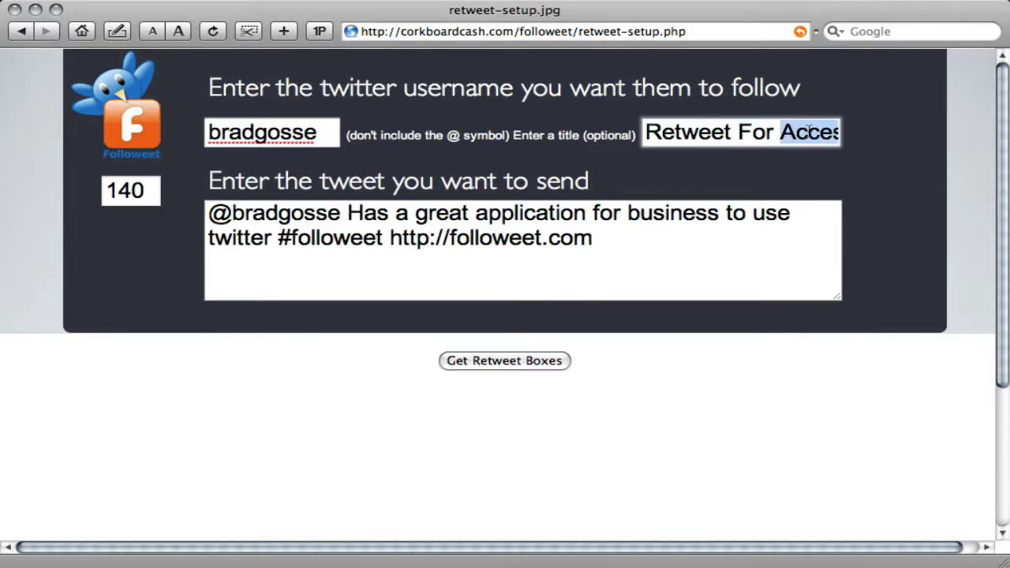
pyautogui.press('BackSpace')
pyautogui.press('BackSpace')
pyautogui.press('BackSpace')
pyautogui.press('BackSpace')
pyautogui.press('BackSpace')
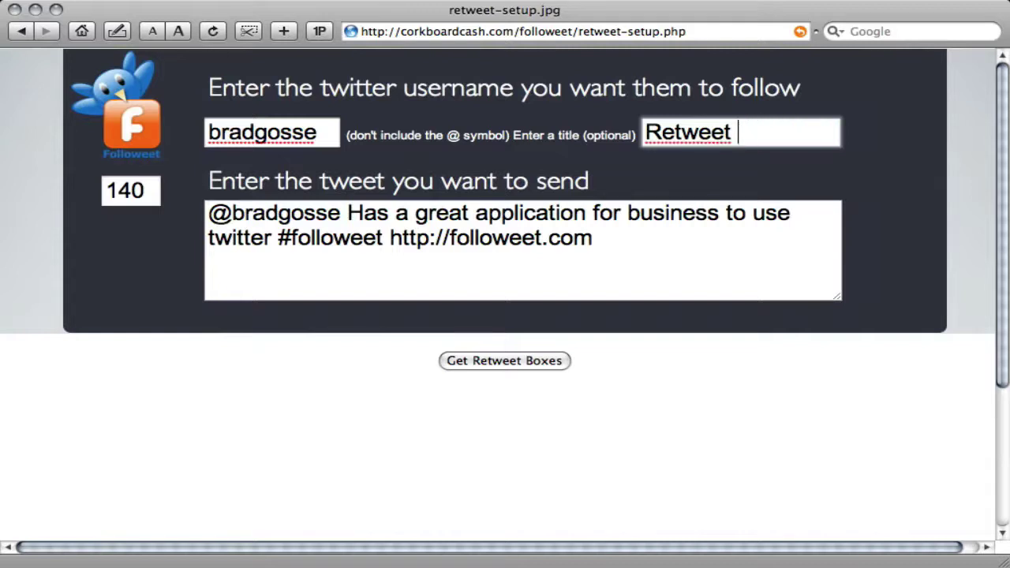
pyautogui.write('To Download')
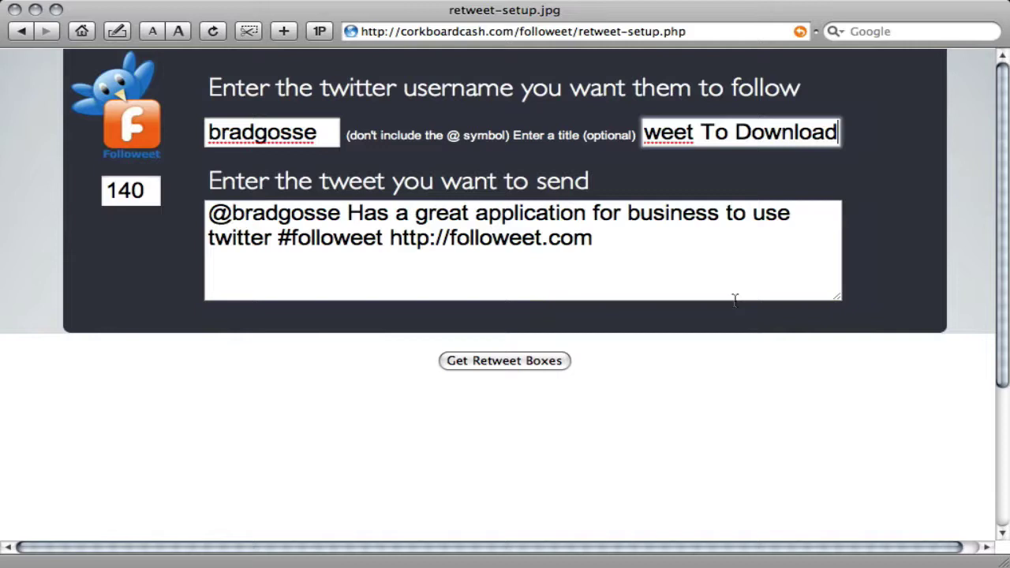
pyautogui.click(587, 258)
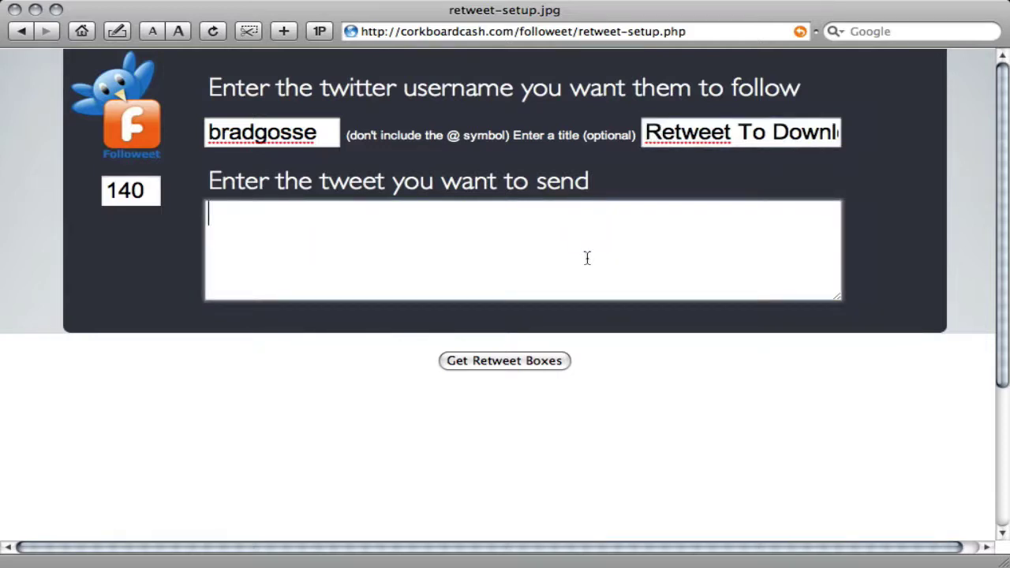
pyautogui.write('@')
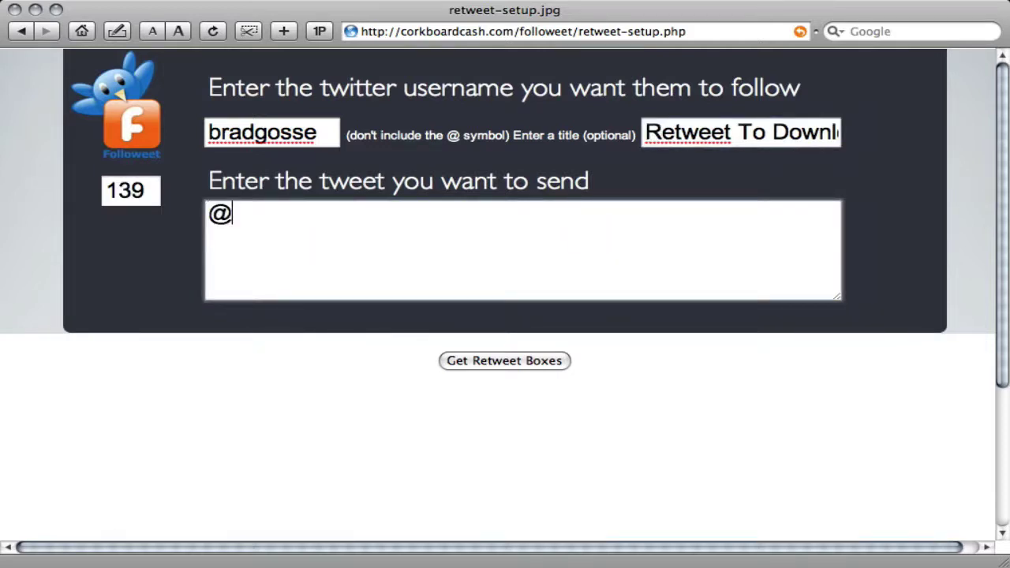
pyautogui.press('BackSpace')
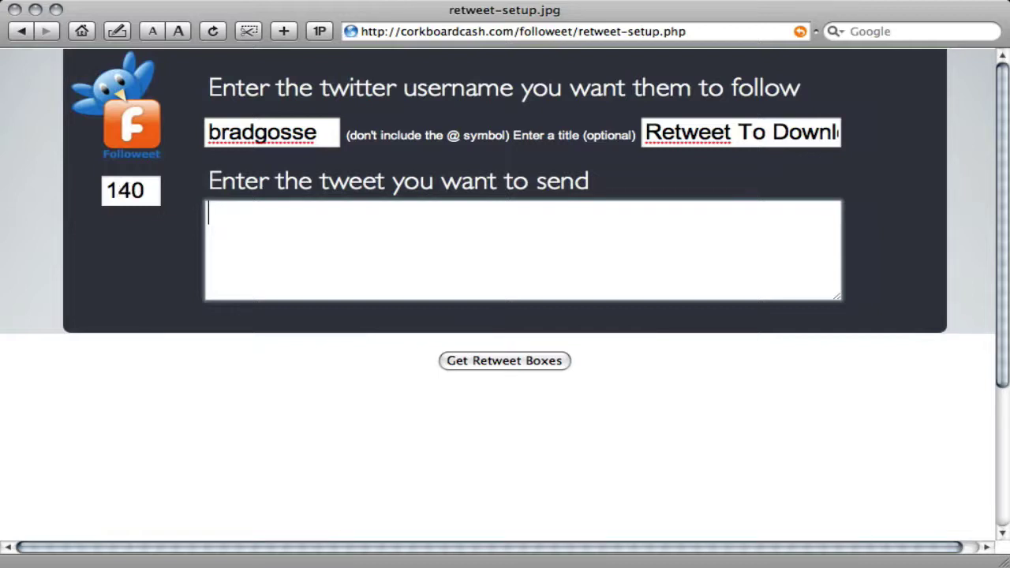
pyautogui.write('@bradg')
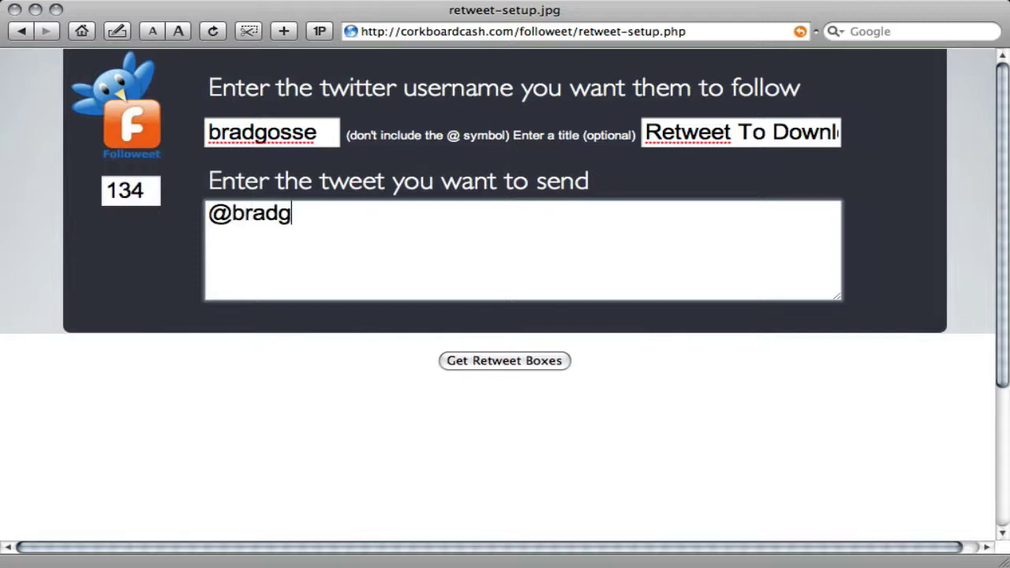
pyautogui.write('osse')
pyautogui.press('BackSpace')
pyautogui.write('se ')
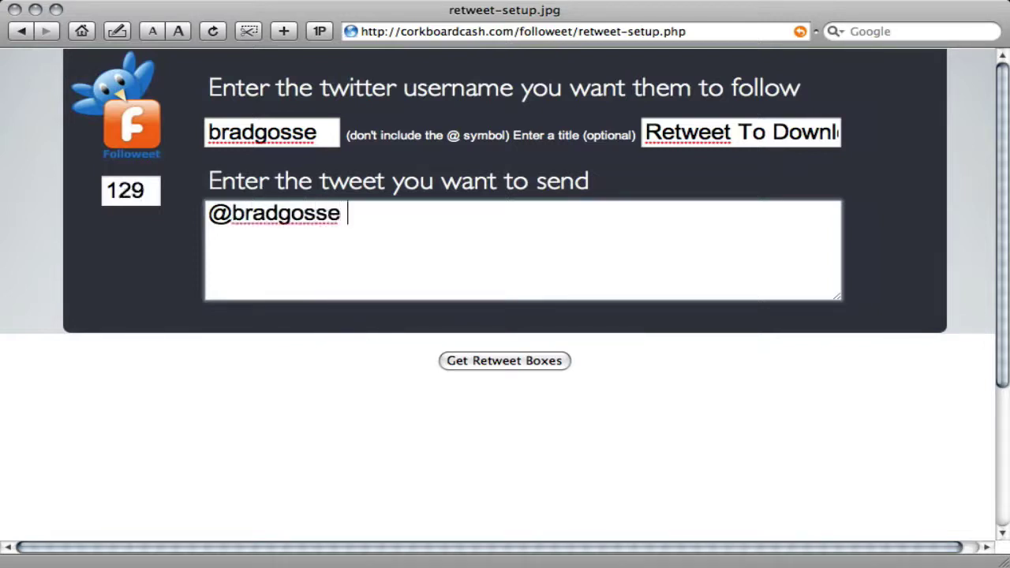
pyautogui.write('please ')
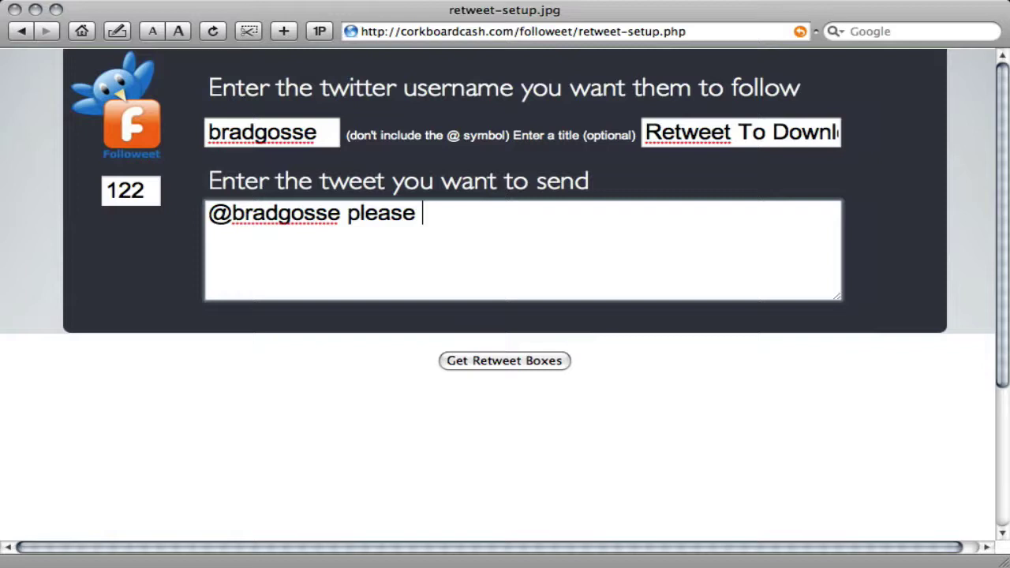
pyautogui.write('send me ')
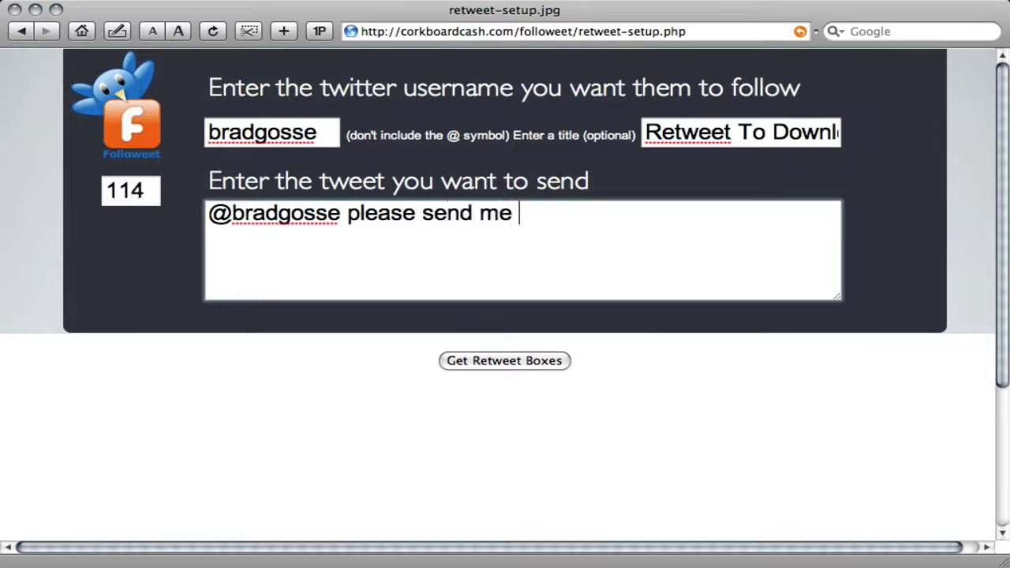
pyautogui.write('the download')
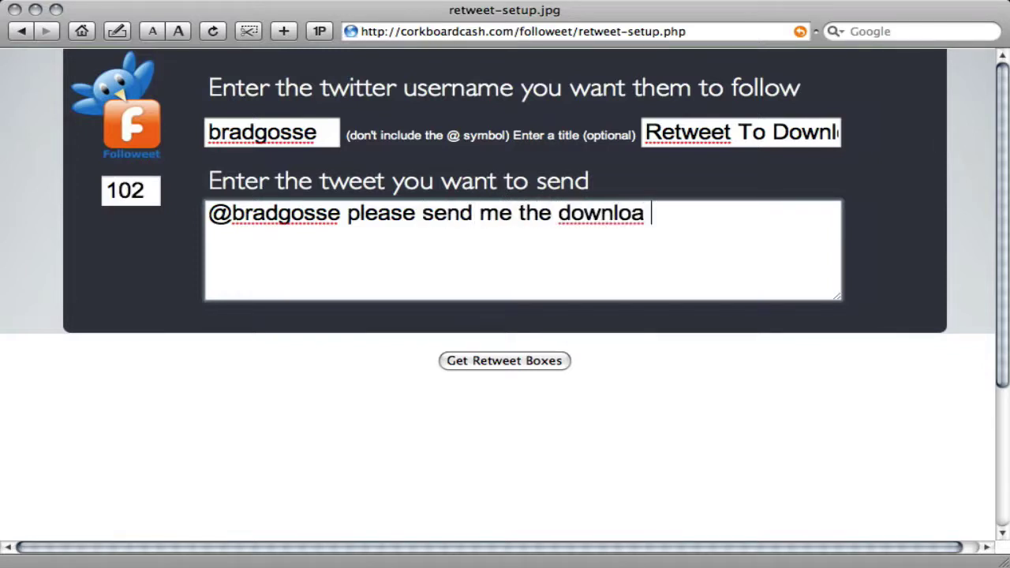
pyautogui.press('BackSpace')
pyautogui.write('d link t')
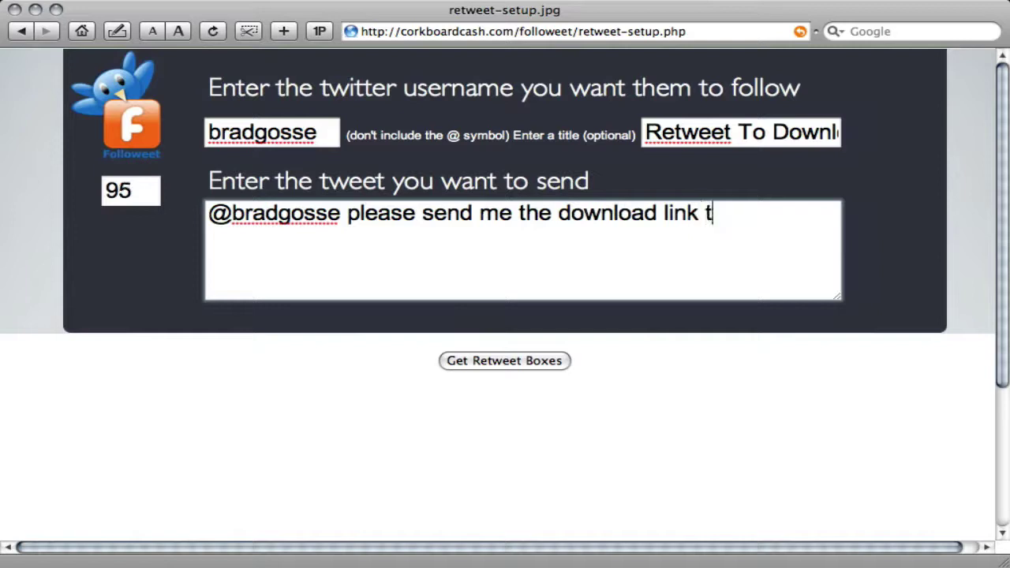
pyautogui.write('o Meta Sna')
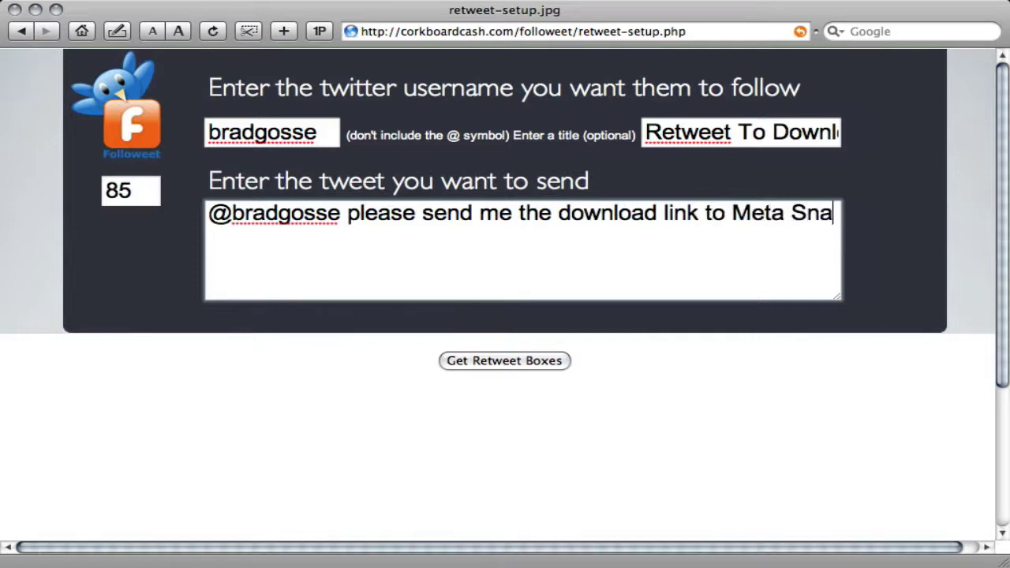
pyautogui.write('tcher ')
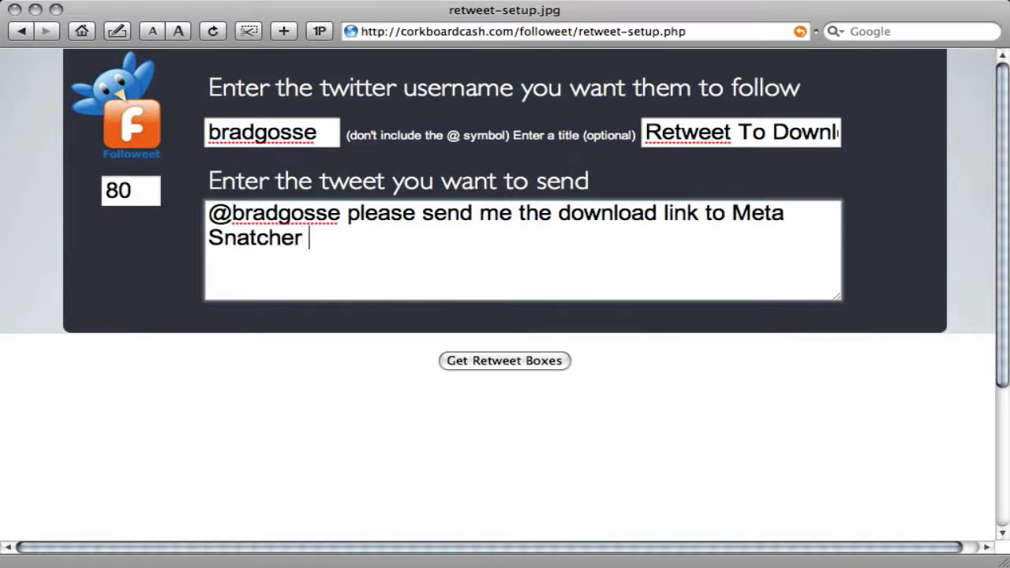
pyautogui.write('http://w')
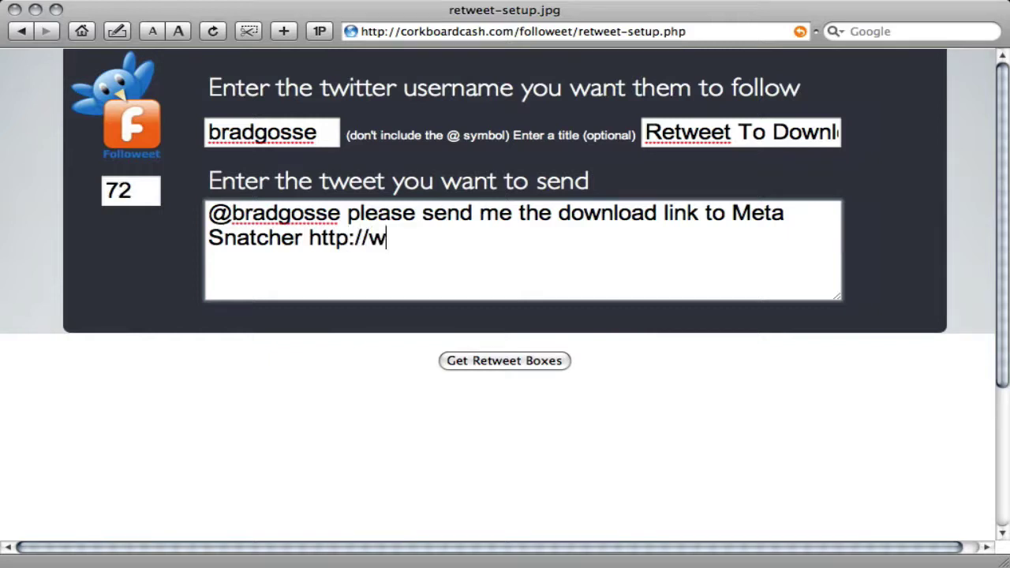
pyautogui.write('ww.metasnat')
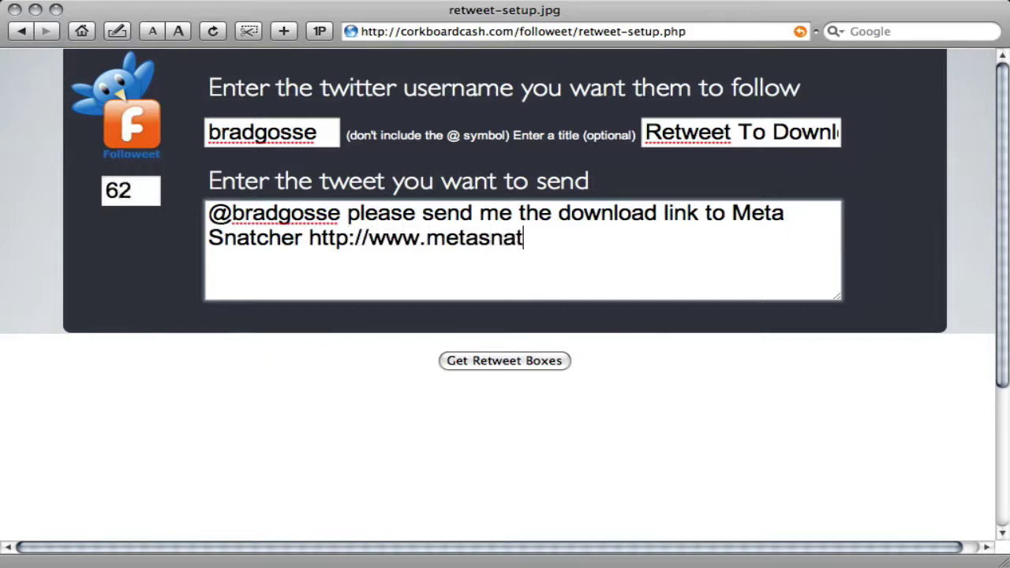
pyautogui.write('cher.com')
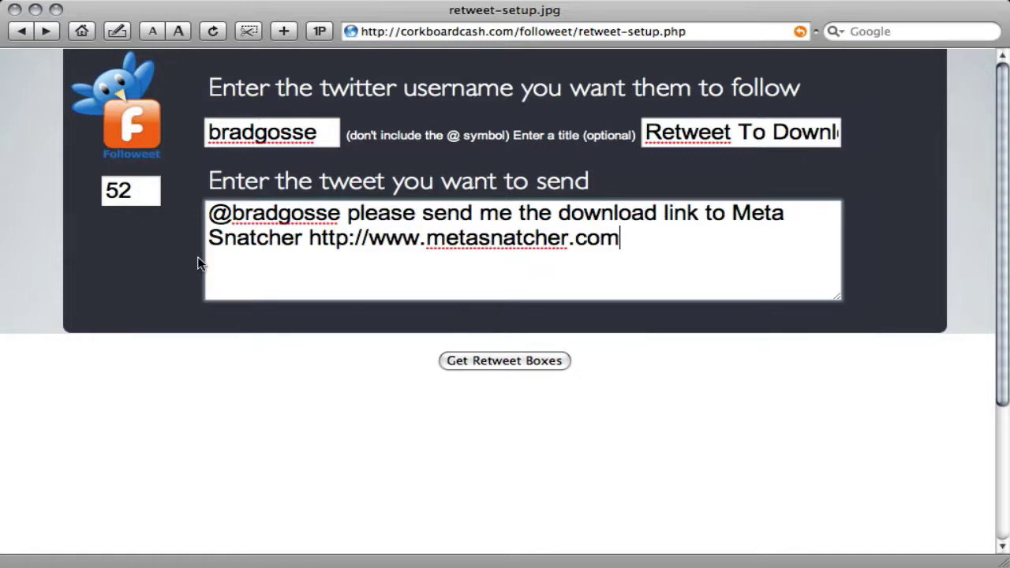
# - Generate the retweet boxes from these settings and browse the resulting box styles
pyautogui.click(483, 359)
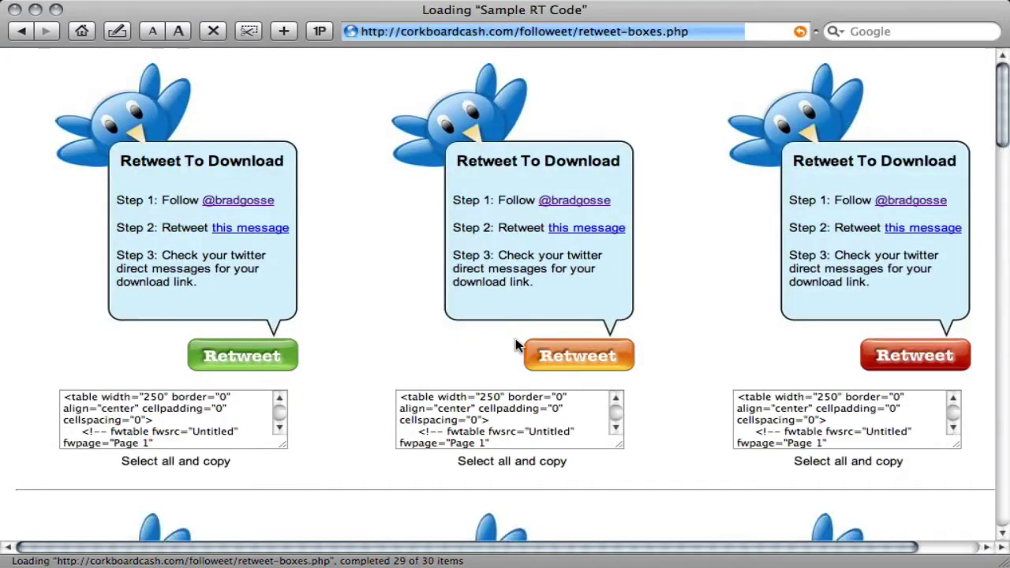
pyautogui.scroll(-10, 400, 346)
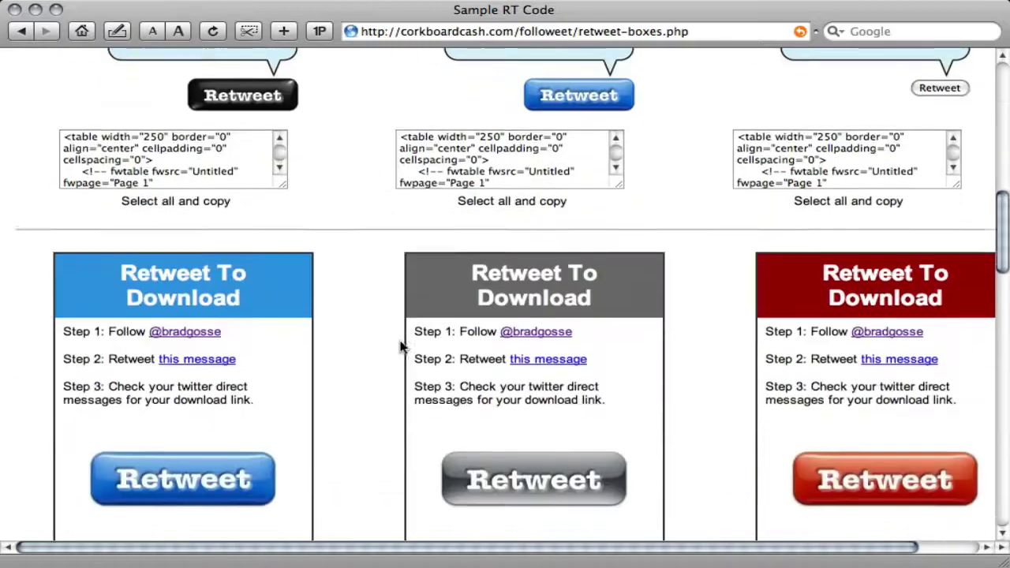
pyautogui.scroll(-15, 400, 347)
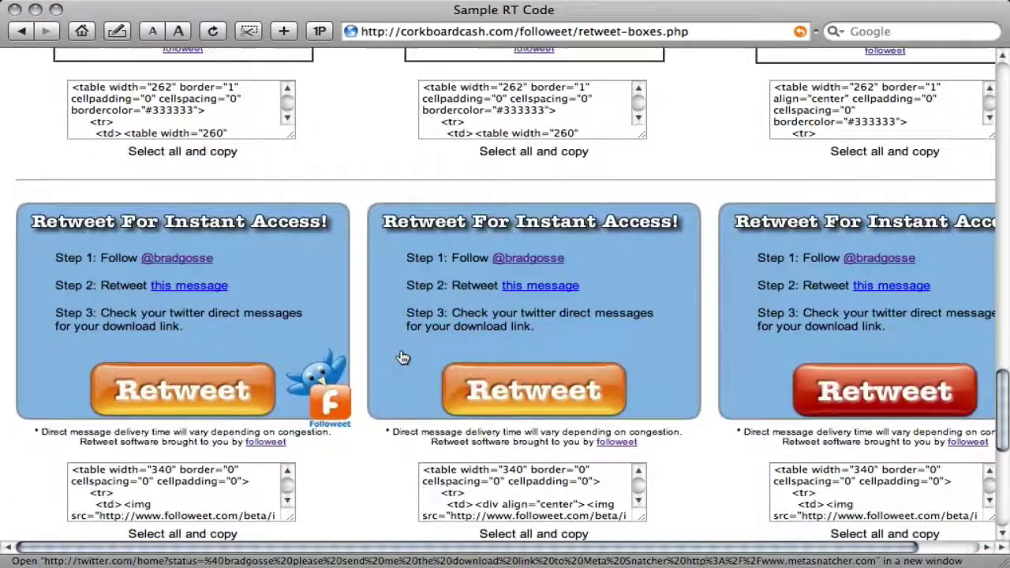
pyautogui.scroll(5, 401, 356)
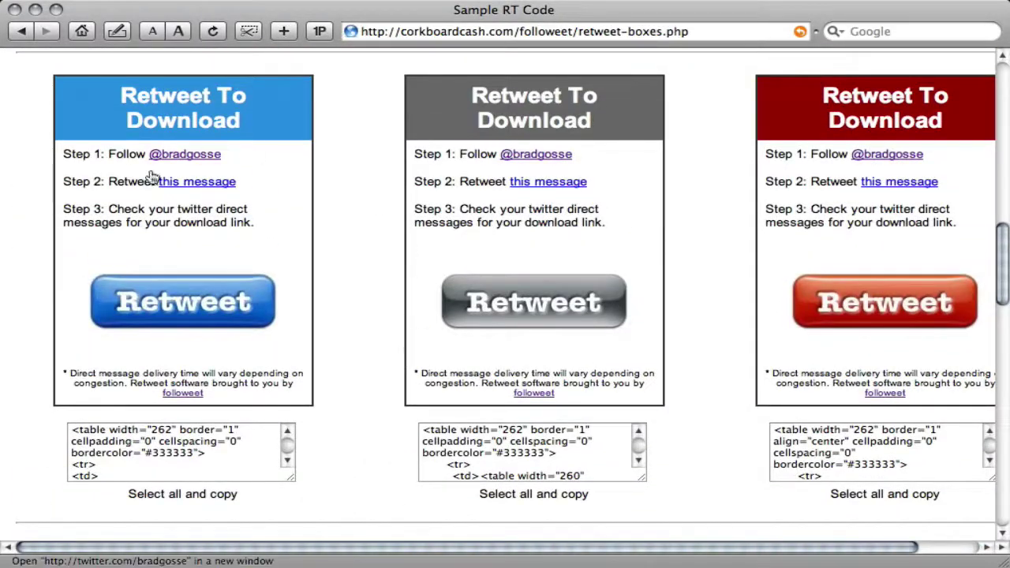
pyautogui.scroll(-4, 620, 458)
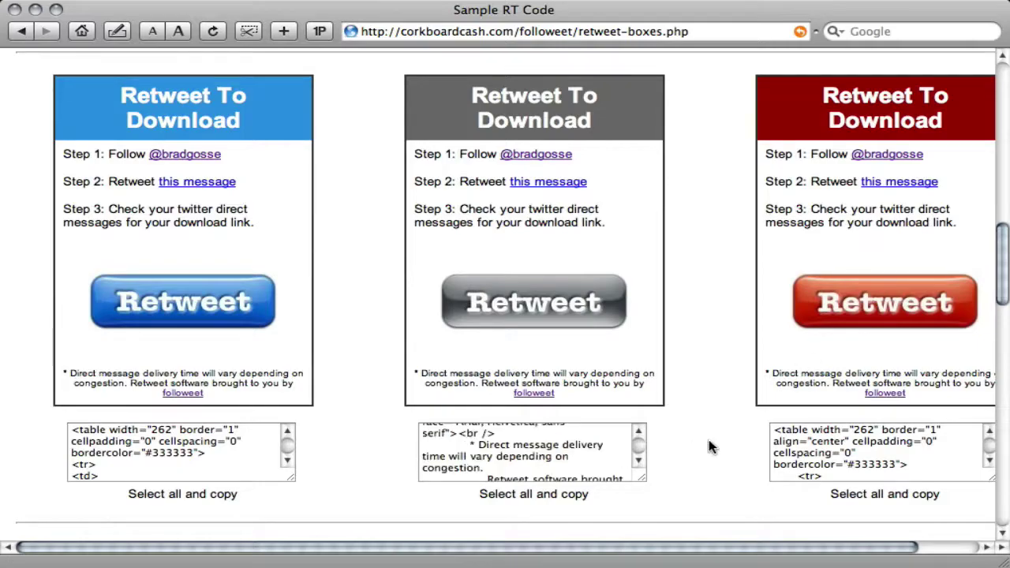
pyautogui.scroll(-20, 709, 441)
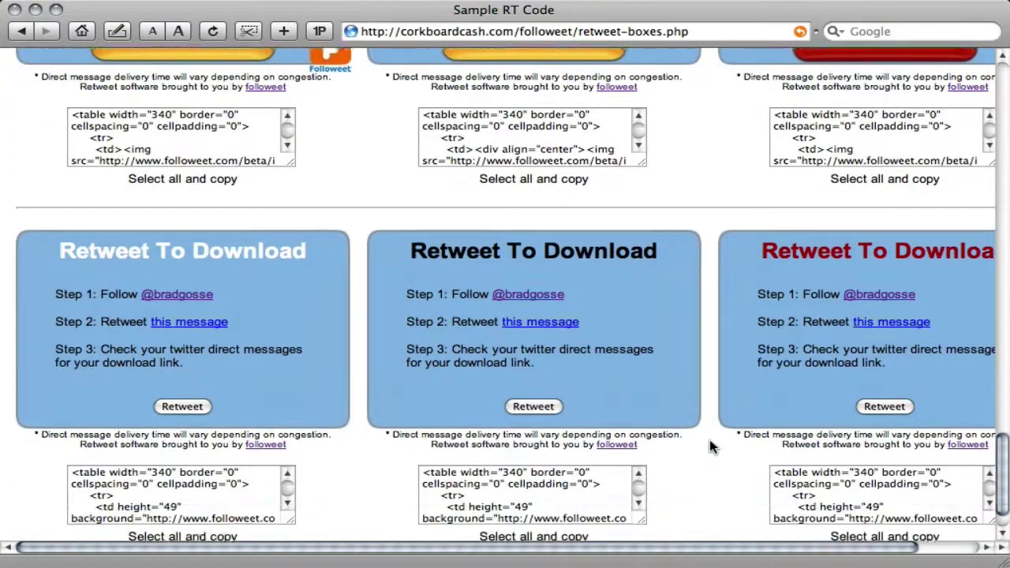
# - Return to the Retweet To Download row and begin selecting the red box's embed code
pyautogui.scroll(5, 710, 442)
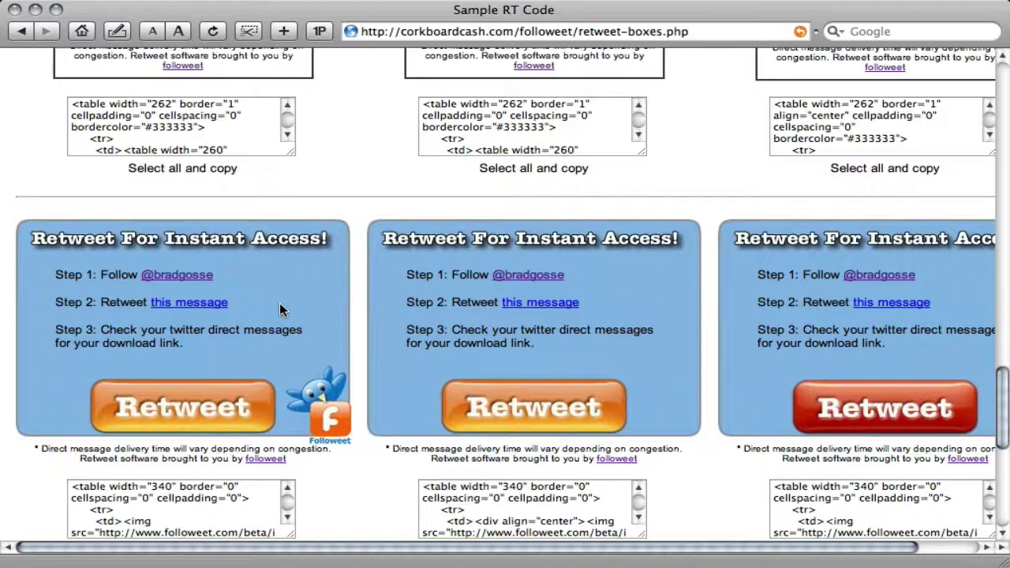
pyautogui.scroll(20, 366, 359)
pyautogui.scroll(3, 514, 354)
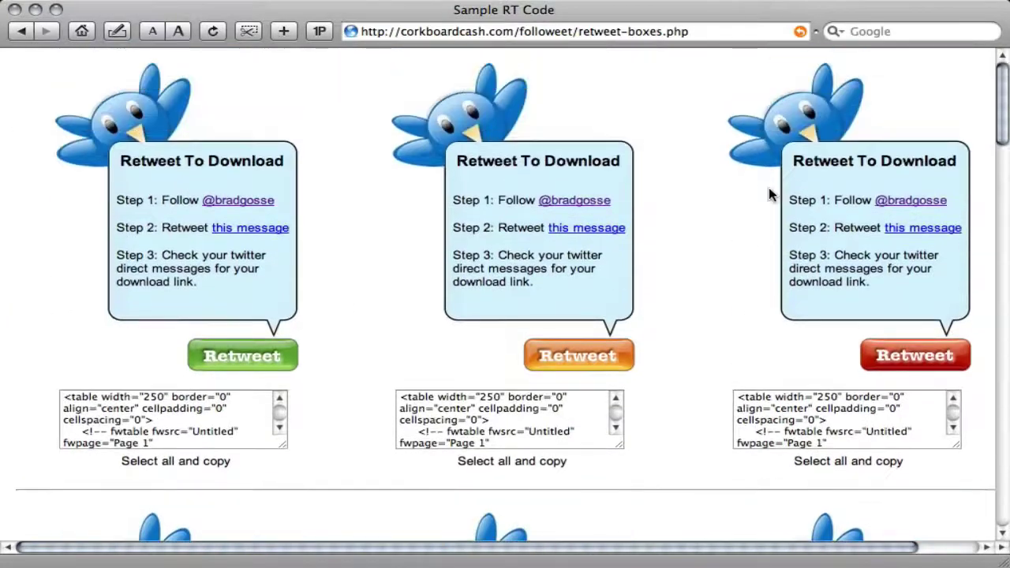
pyautogui.moveTo(737, 397); pyautogui.dragTo(812, 420)
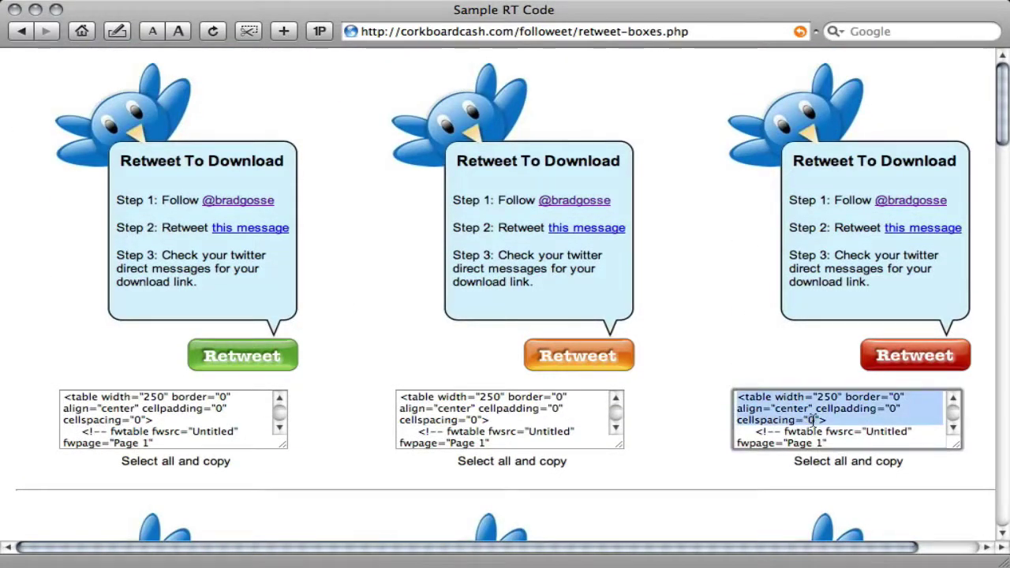
# - Copy the full HTML embed code of the red speech-bubble Retweet To Download box
pyautogui.click(812, 420)
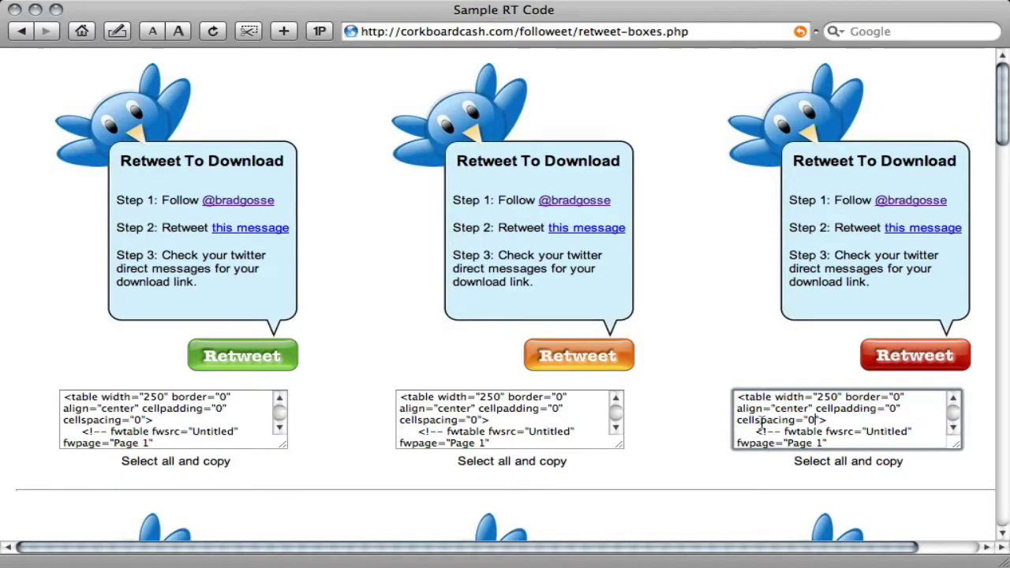
pyautogui.press('super+a')
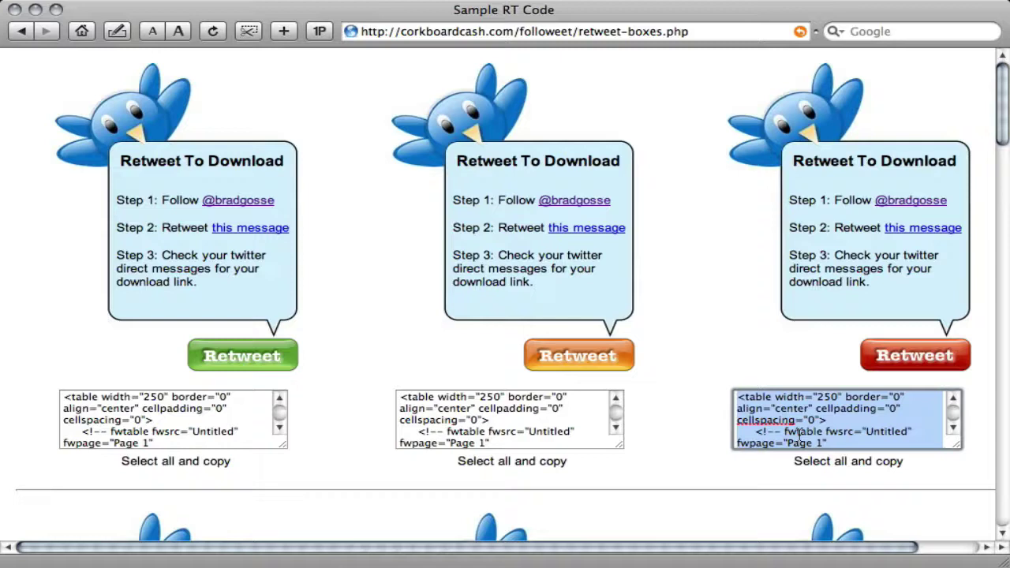
pyautogui.rightClick(802, 433)
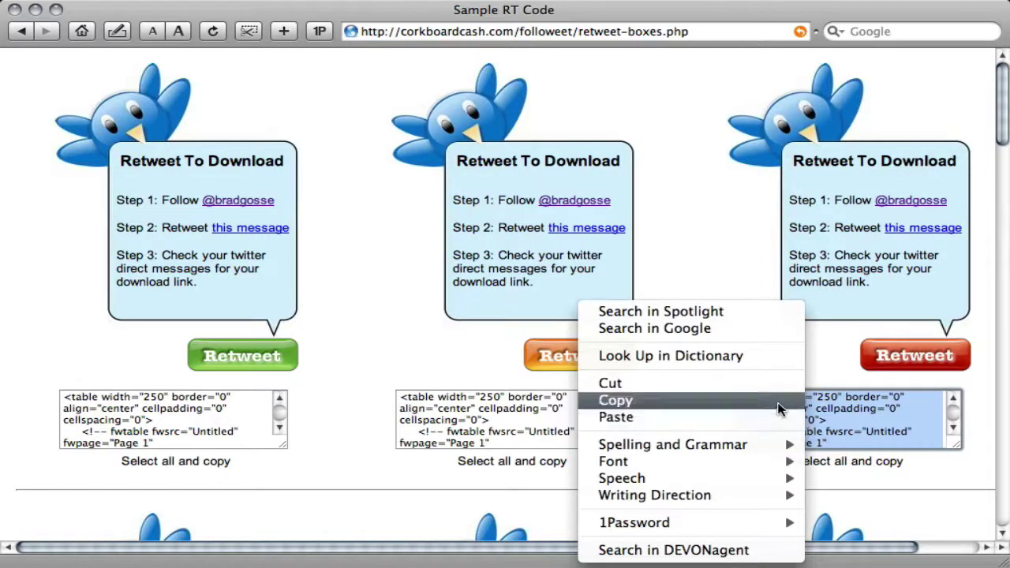
pyautogui.click(783, 400)
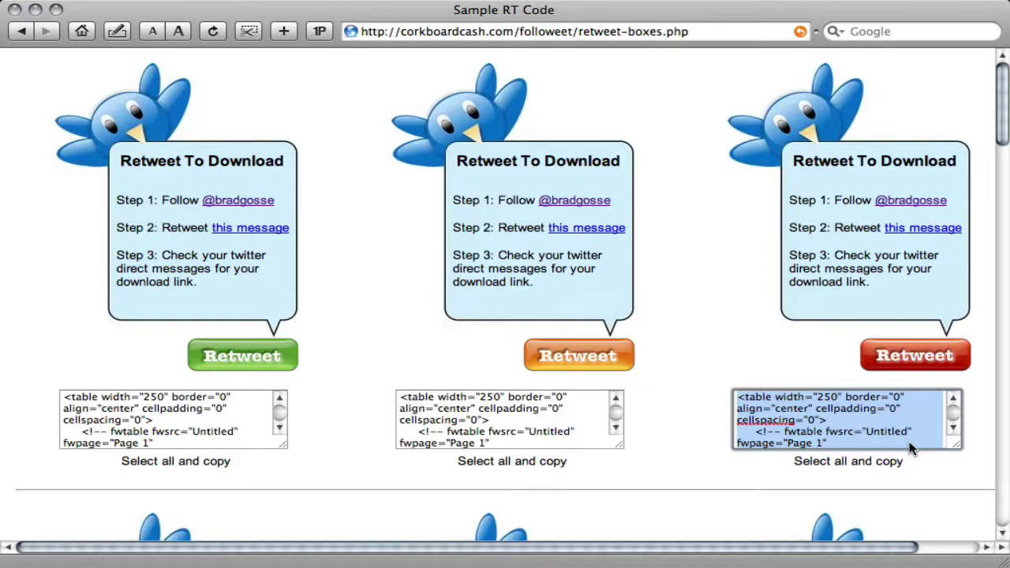
# - Open the red box's pre-filled Meta Snatcher retweet on Twitter and review its text
pyautogui.click(915, 359)
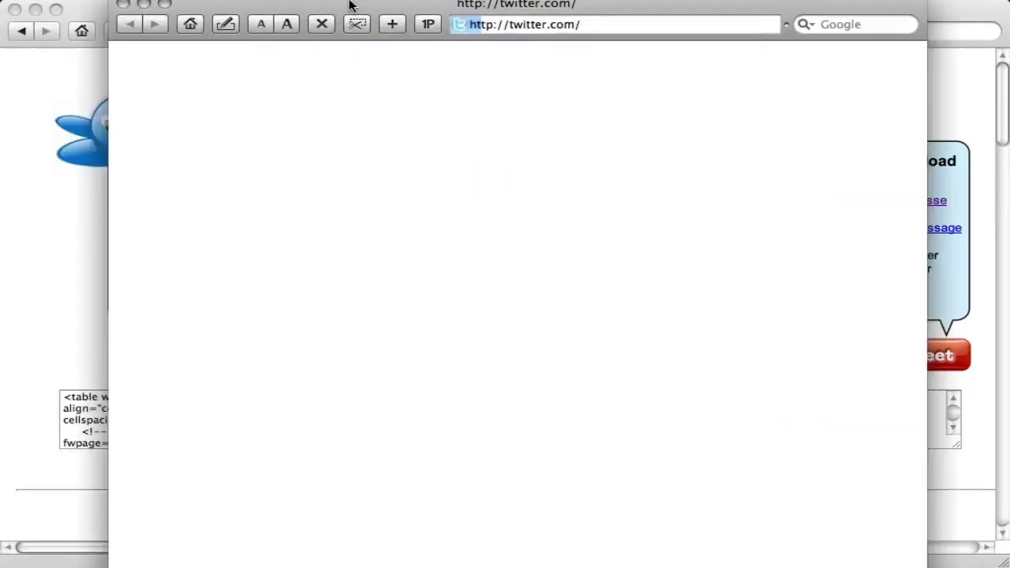
pyautogui.click(133, 9)
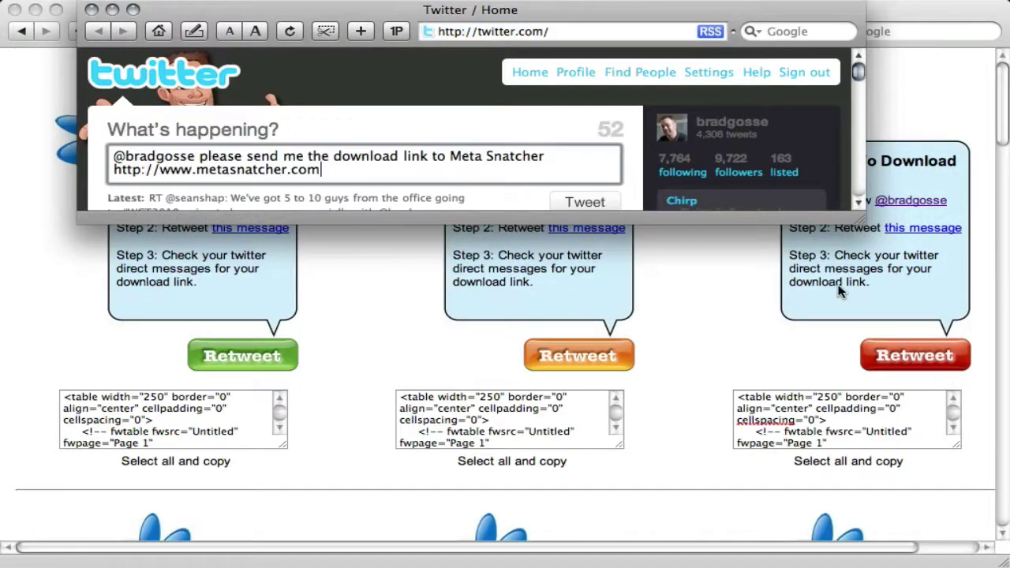
pyautogui.click(134, 9)
pyautogui.moveTo(359, 170); pyautogui.dragTo(57, 143)
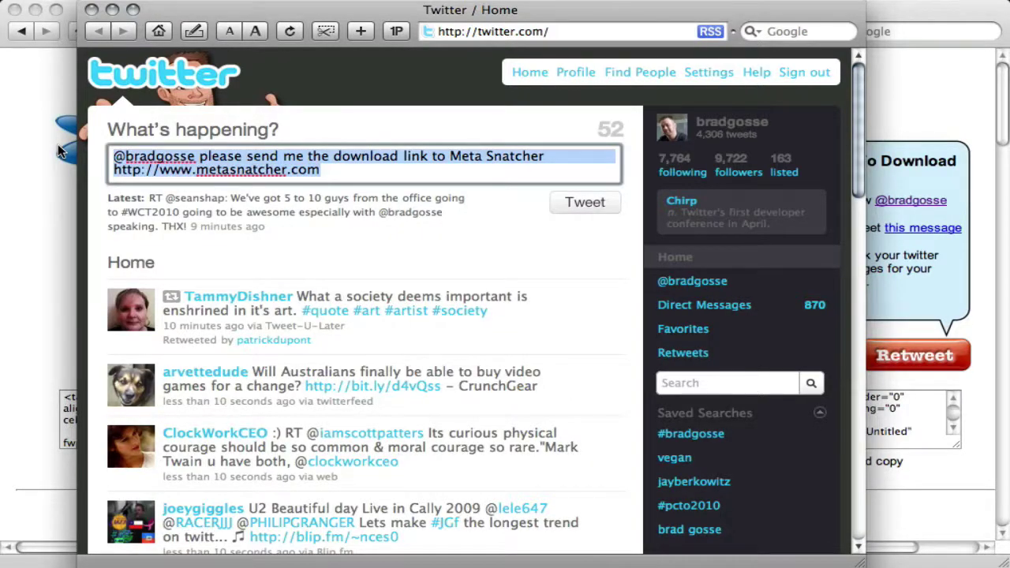
pyautogui.click(388, 174)
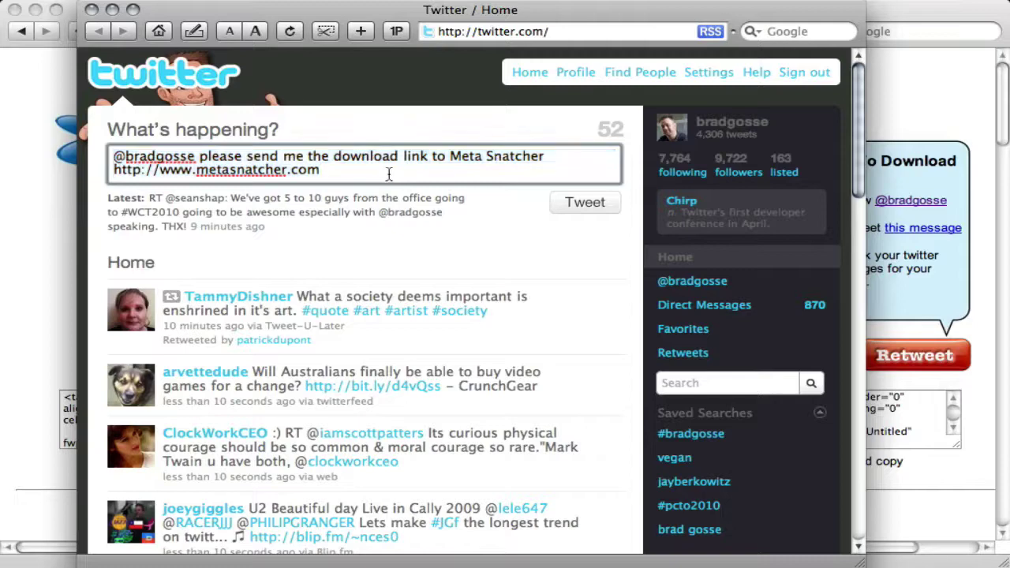
pyautogui.moveTo(388, 174); pyautogui.dragTo(66, 153)
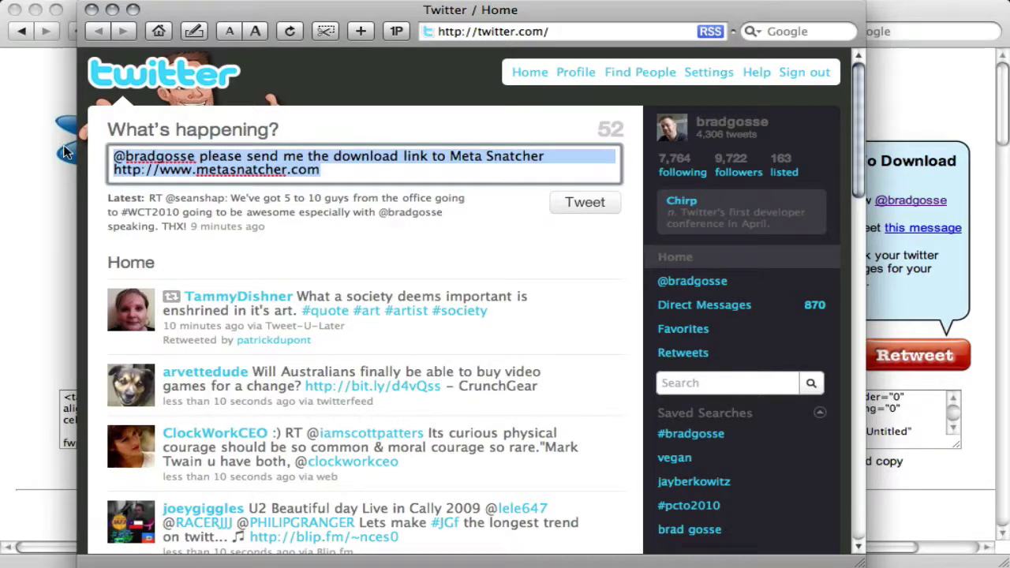
# - Back in Followeet, open the settings of the metasnatcher.com keyword set
pyautogui.press('super+grave')
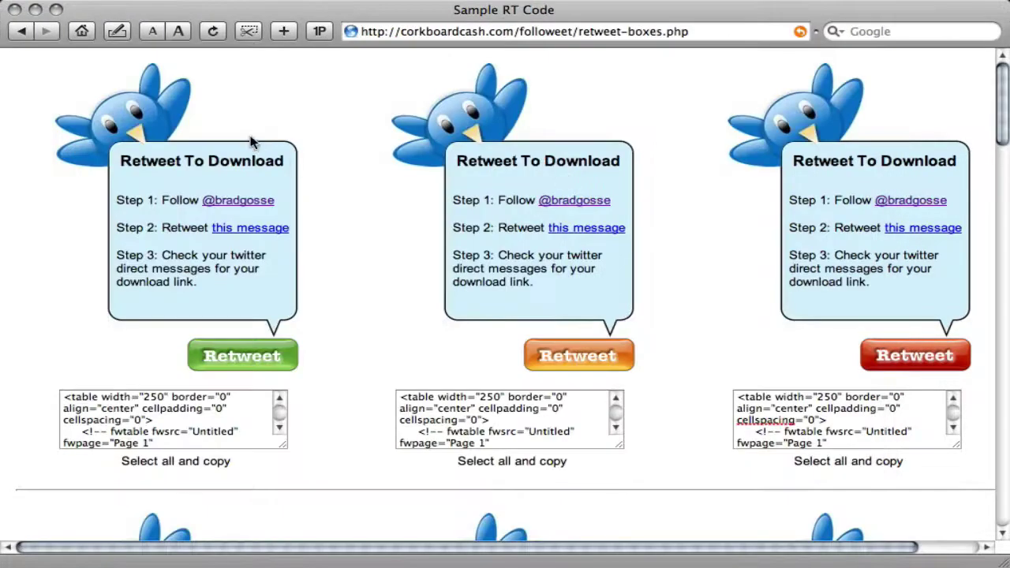
pyautogui.click(14, 9)
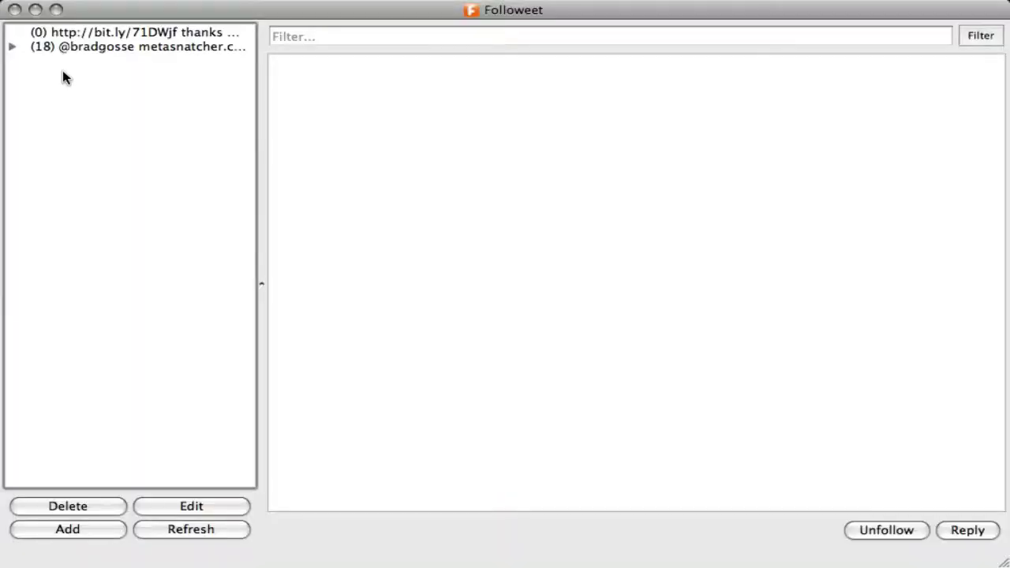
pyautogui.click(90, 49)
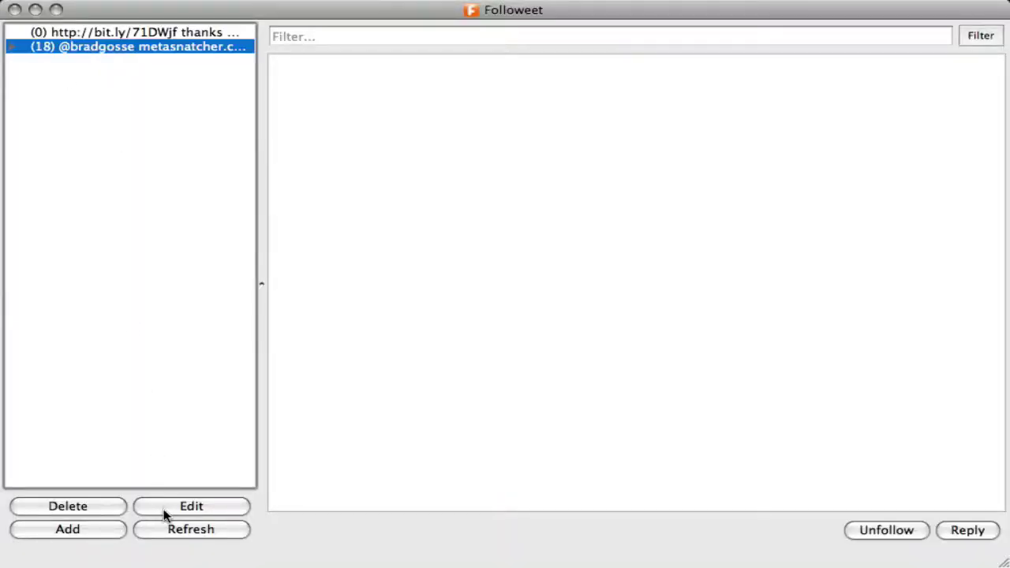
pyautogui.click(197, 510)
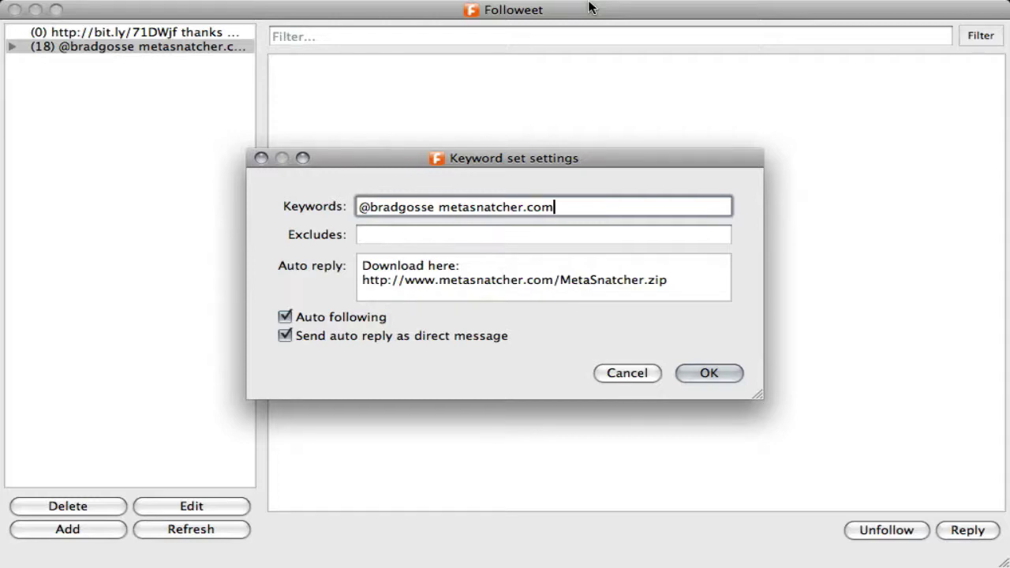
pyautogui.click(452, 280)
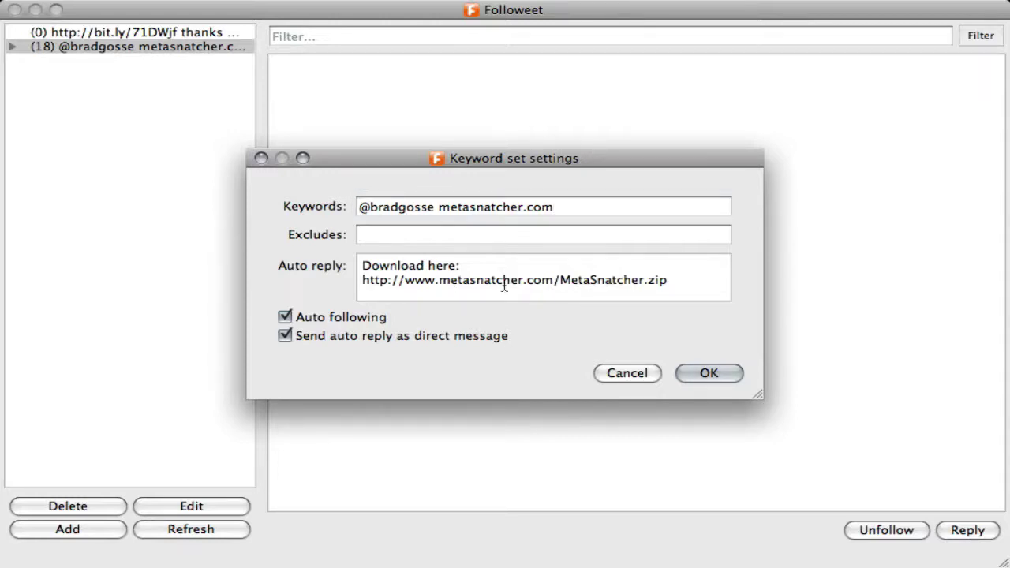
pyautogui.moveTo(671, 281); pyautogui.dragTo(303, 280)
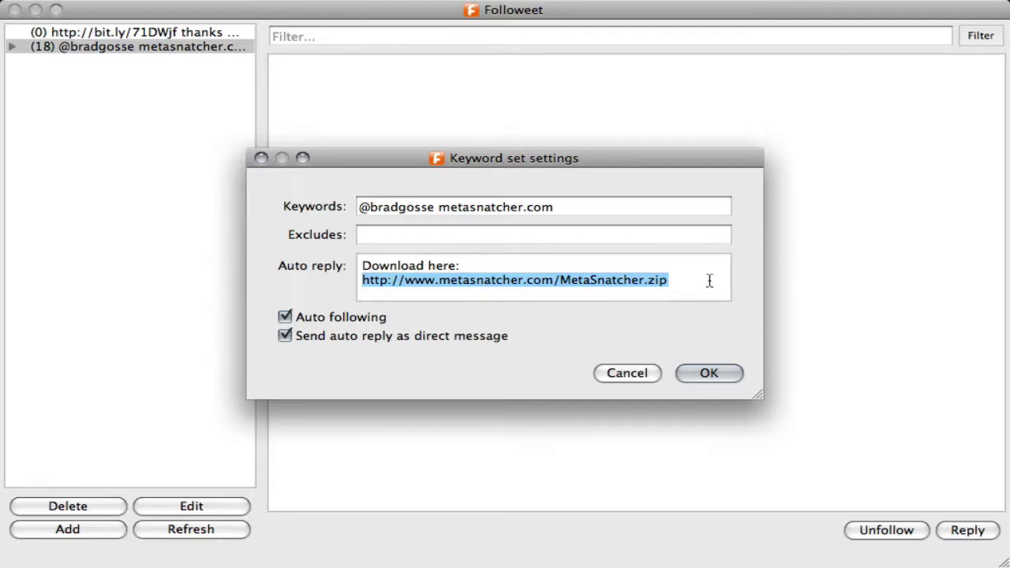
pyautogui.moveTo(705, 281); pyautogui.dragTo(361, 280)
# - Save the keyword set settings, then expand it to list the 18 retweeters and their tweets
pyautogui.click(708, 373)
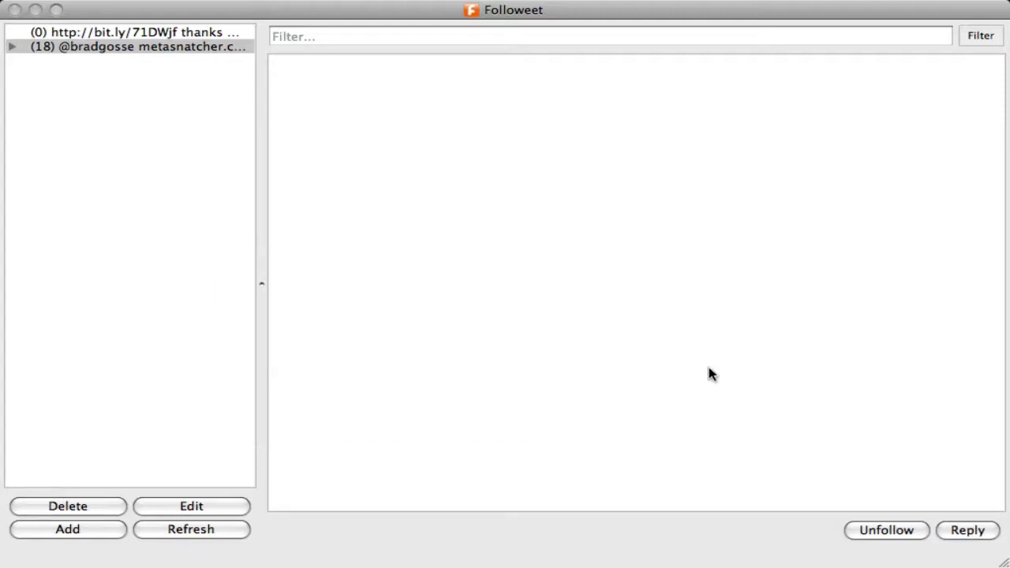
pyautogui.click(12, 48)
pyautogui.click(150, 60)
pyautogui.click(167, 48)
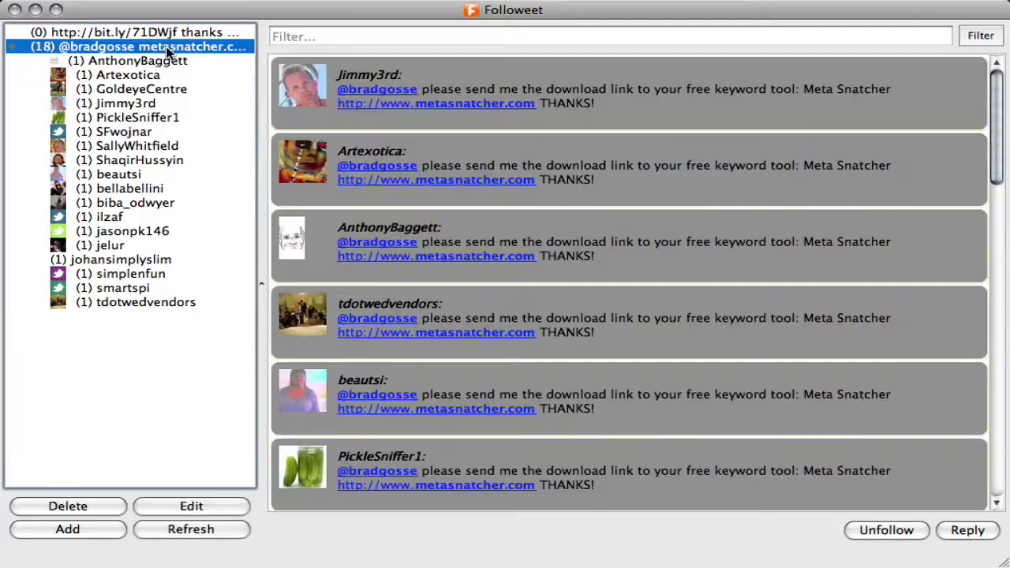
pyautogui.scroll(-10, 709, 257)
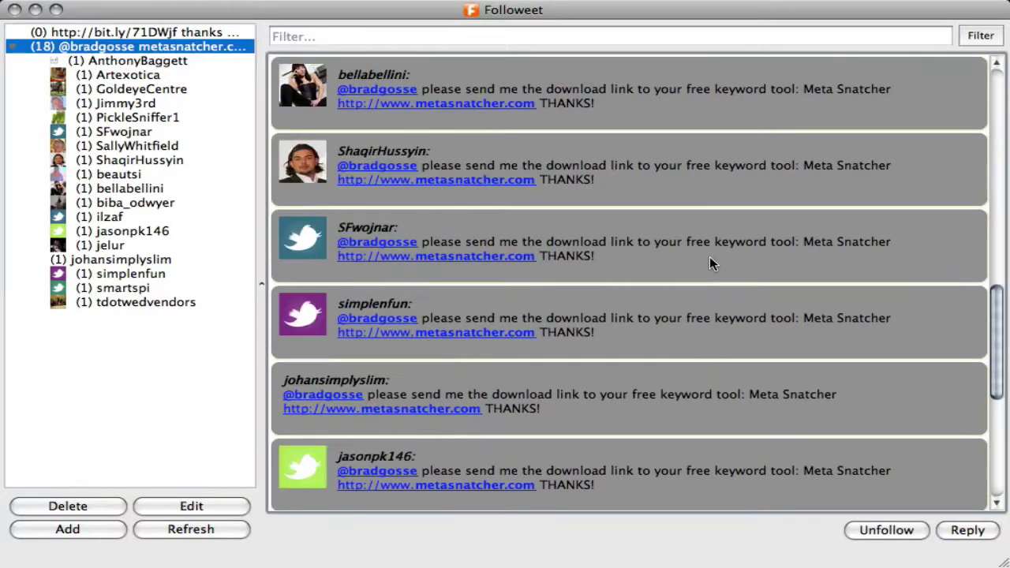
pyautogui.scroll(10, 710, 257)
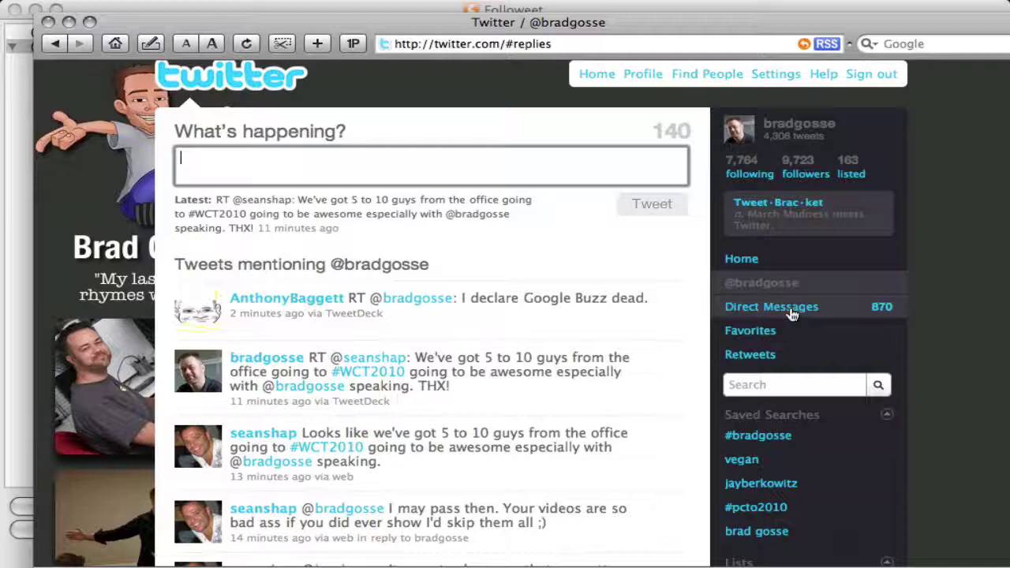
# - View Twitter's sent direct messages and check the MetaSnatcher.zip download links sent to retweeters
pyautogui.click(790, 310)
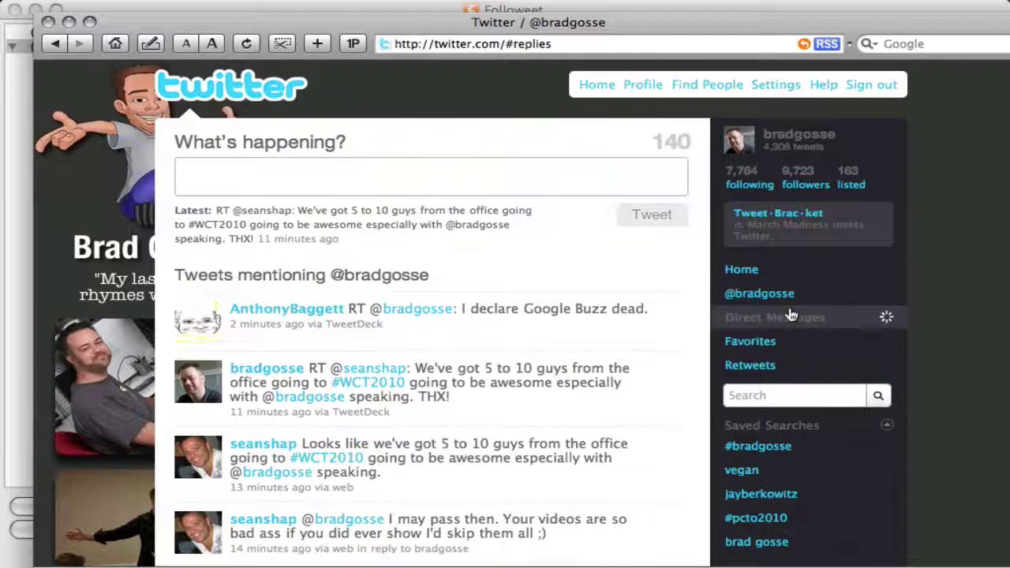
pyautogui.click(251, 300)
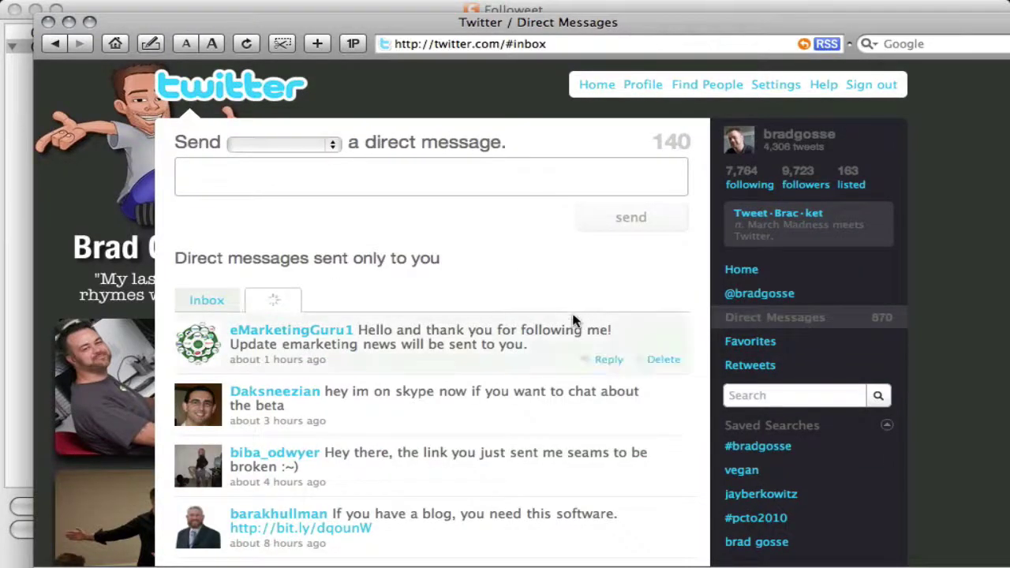
pyautogui.scroll(-10, 559, 308)
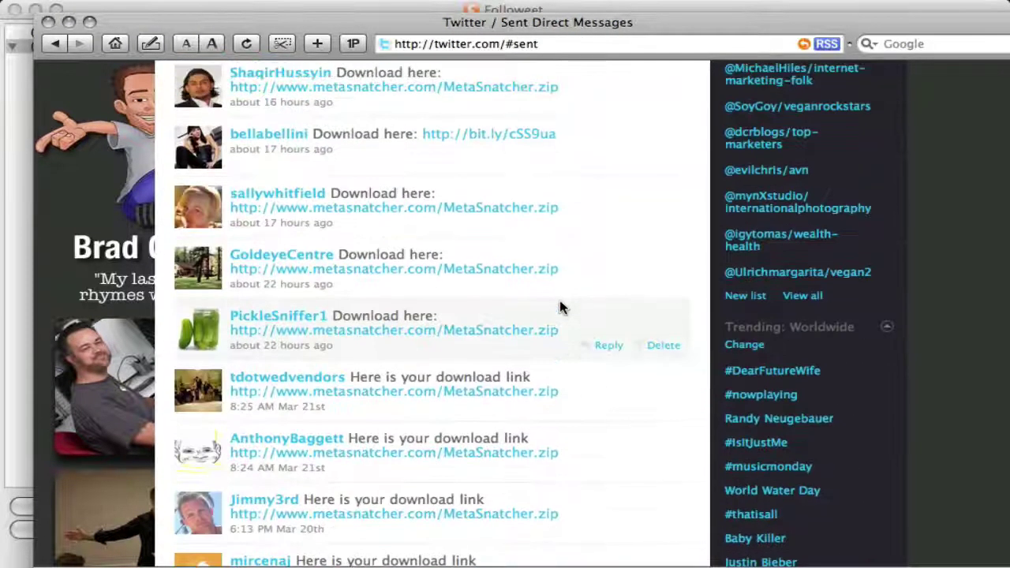
pyautogui.scroll(2, 405, 260)
pyautogui.scroll(1, 348, 225)
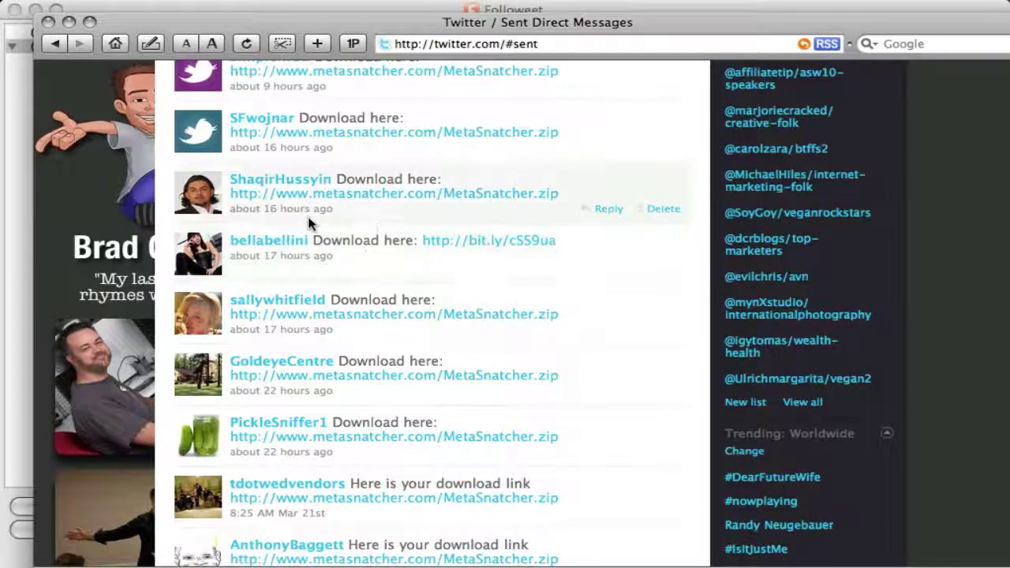
pyautogui.scroll(1, 309, 225)
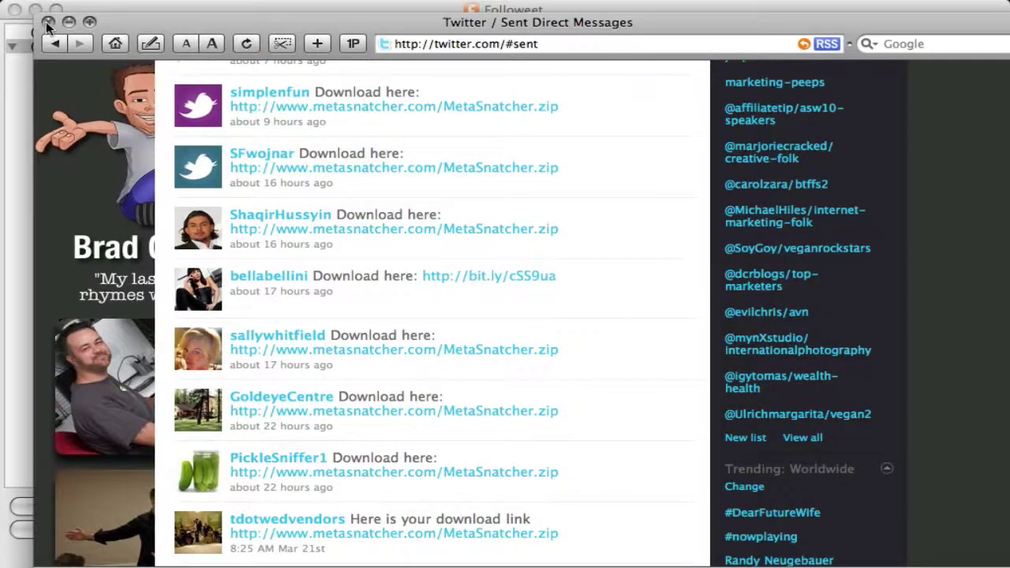